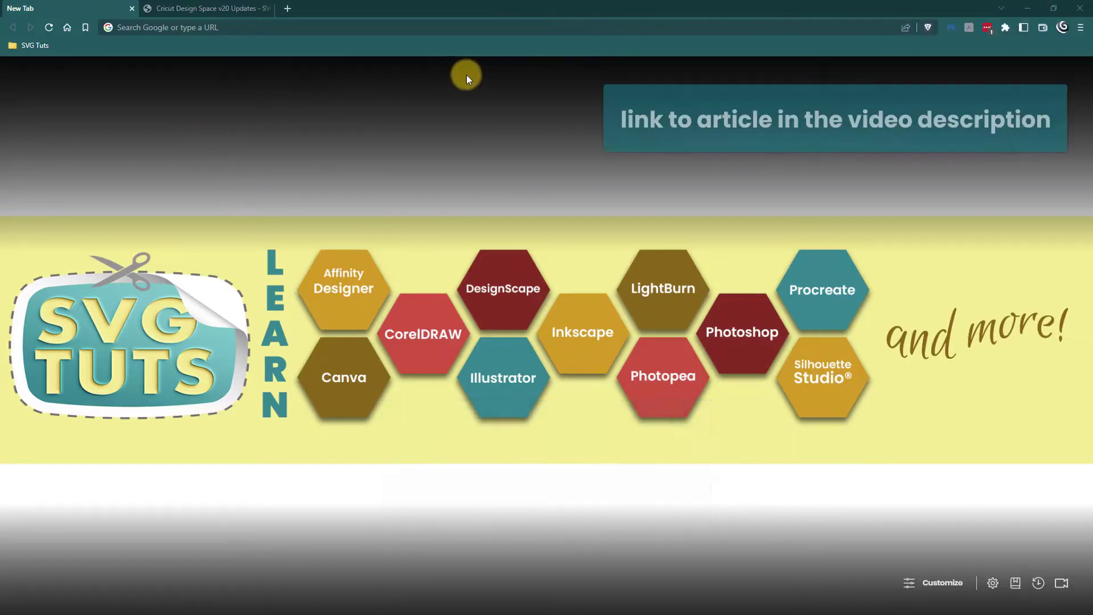
# Open the Cricut Design Space v20 Updates article on svgtuts.com and scroll down past its title banner.
pyautogui.click(193, 8)
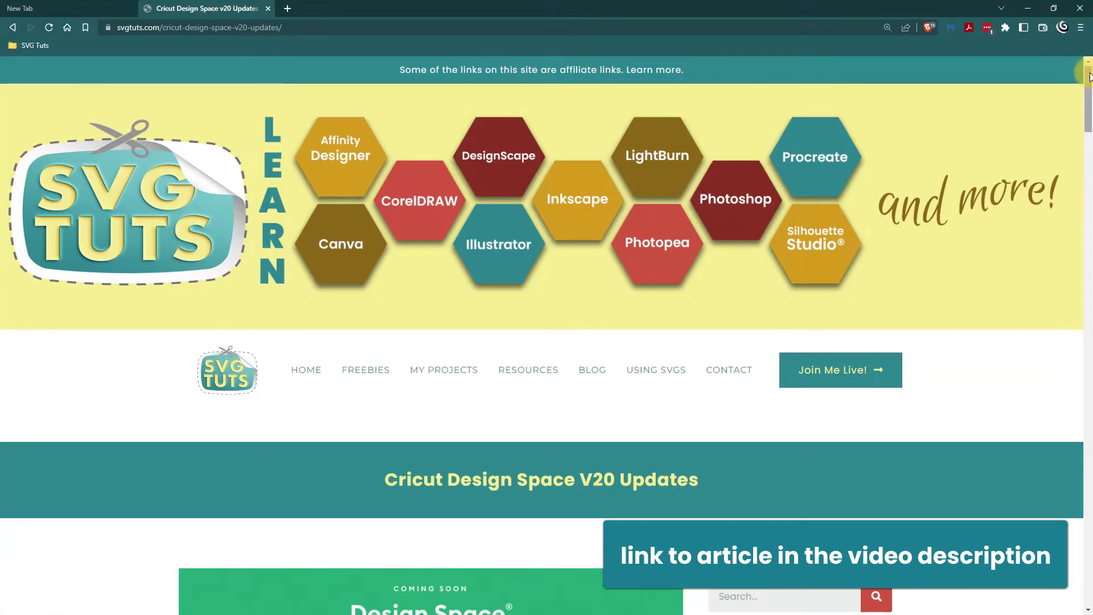
pyautogui.moveTo(1089, 77); pyautogui.dragTo(1088, 104)
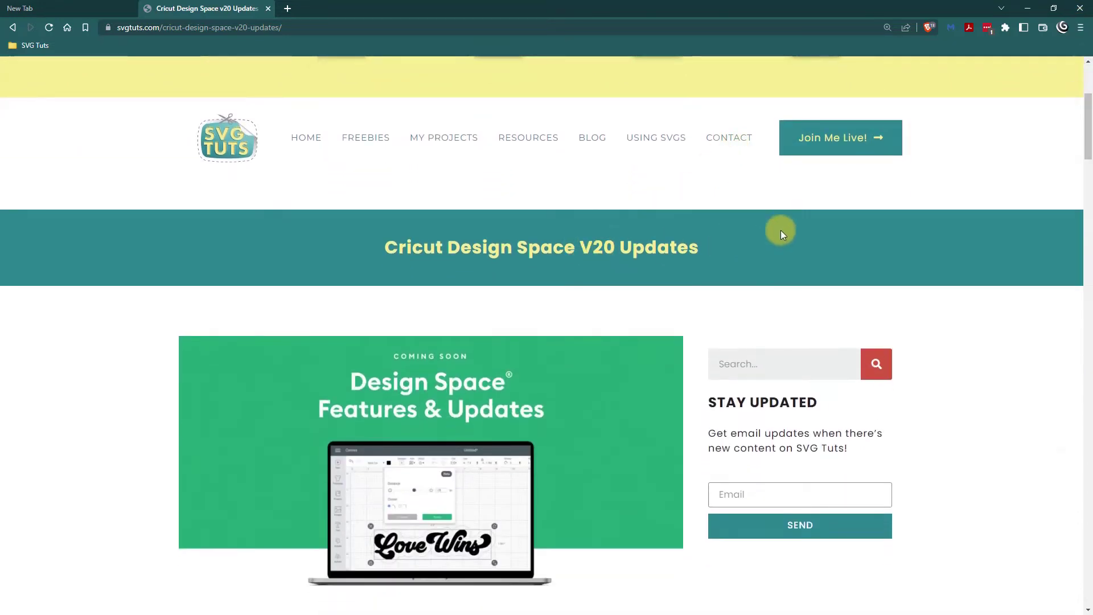
pyautogui.moveTo(1088, 135); pyautogui.dragTo(1088, 327)
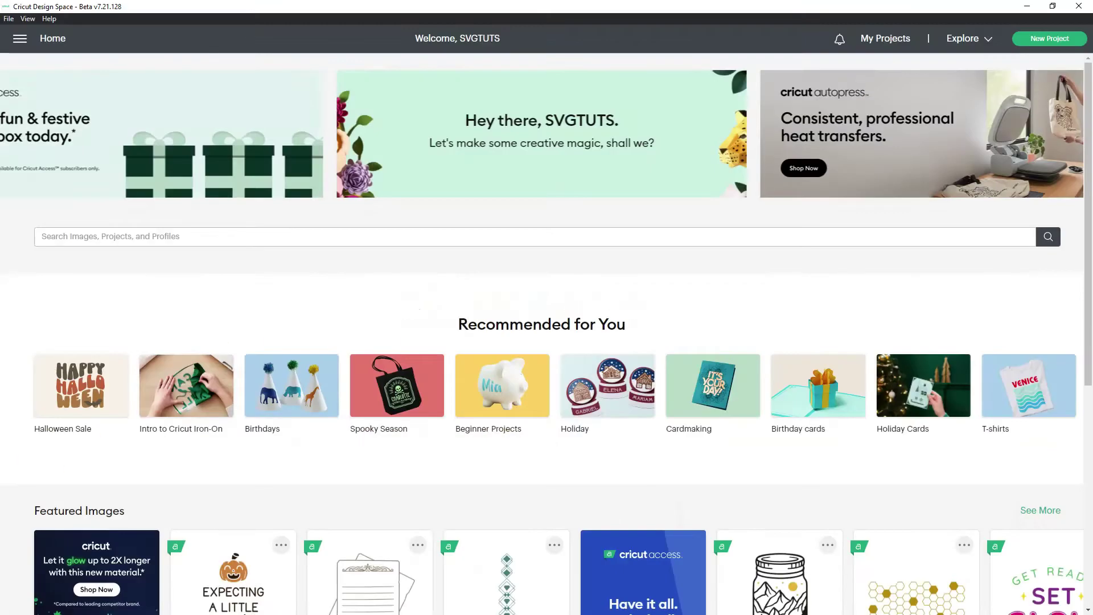
pyautogui.doubleClick(541, 5)
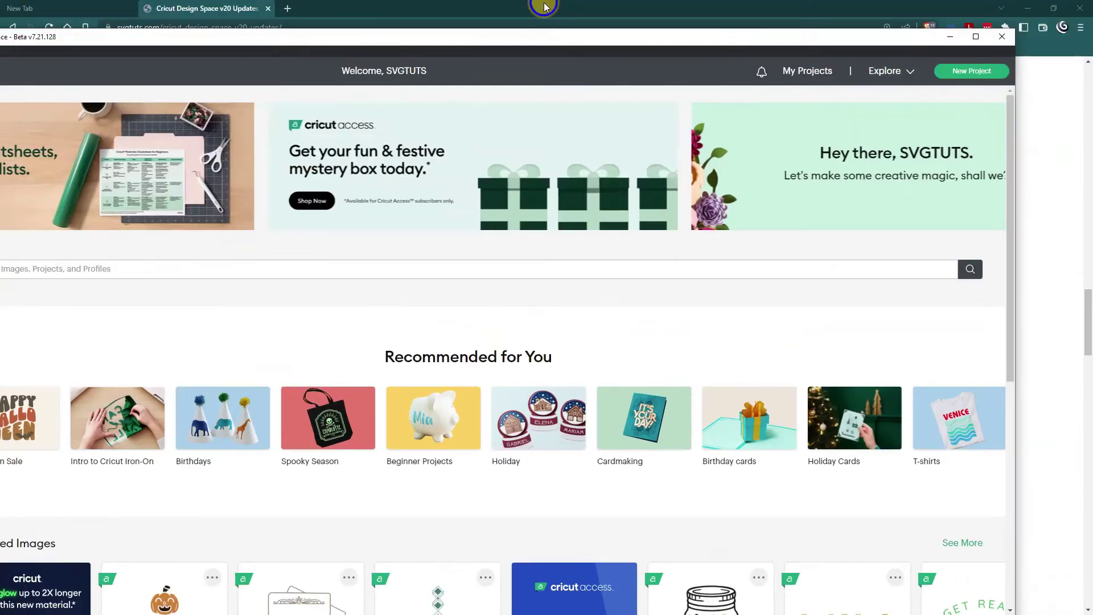
pyautogui.doubleClick(544, 40)
pyautogui.click(20, 38)
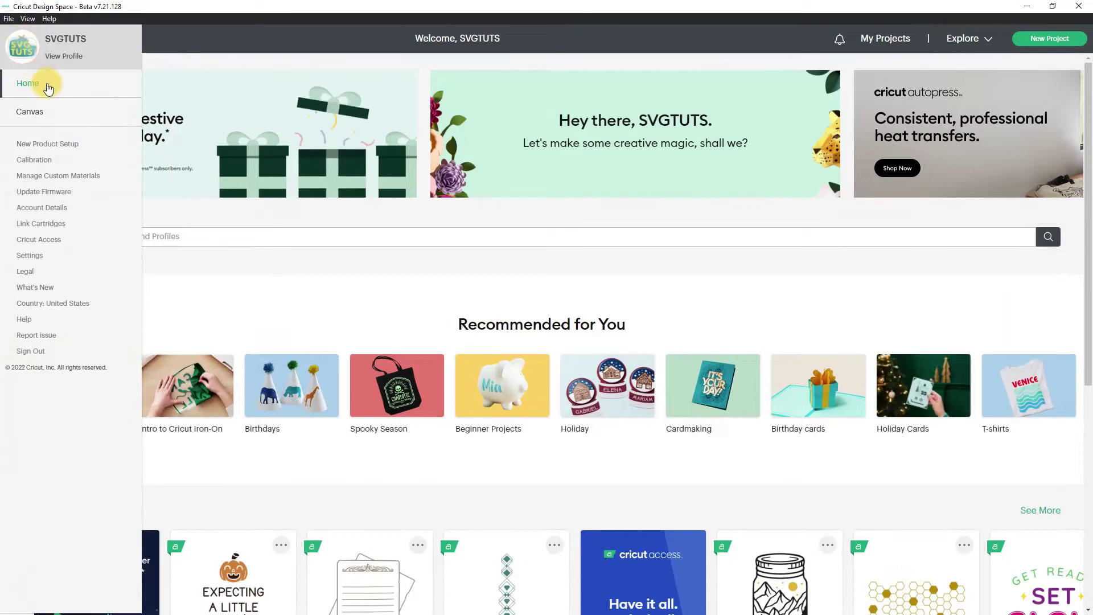
pyautogui.click(218, 52)
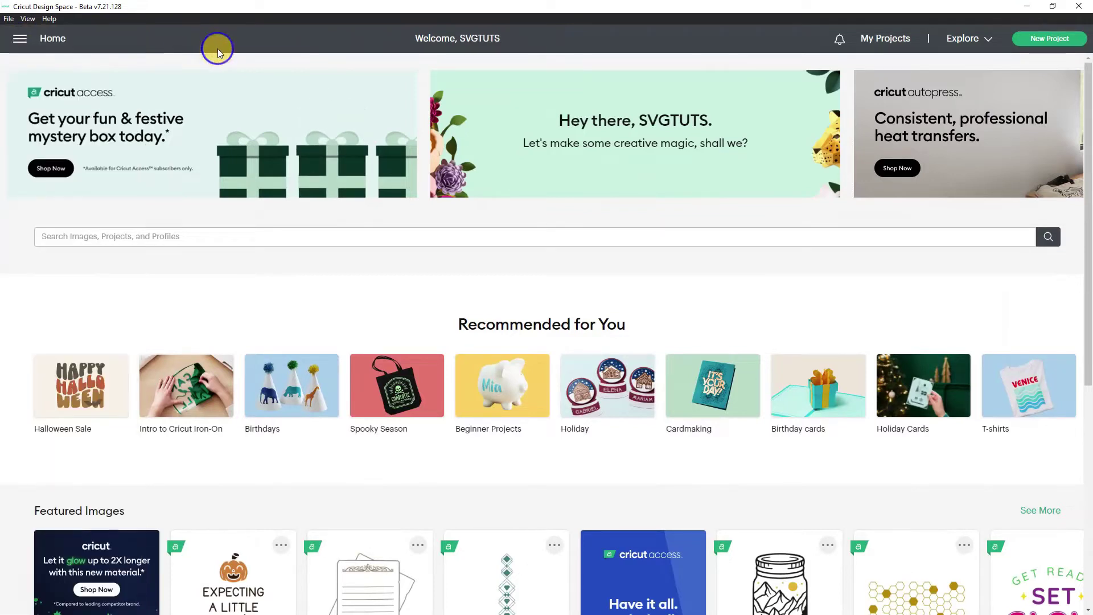
pyautogui.click(19, 41)
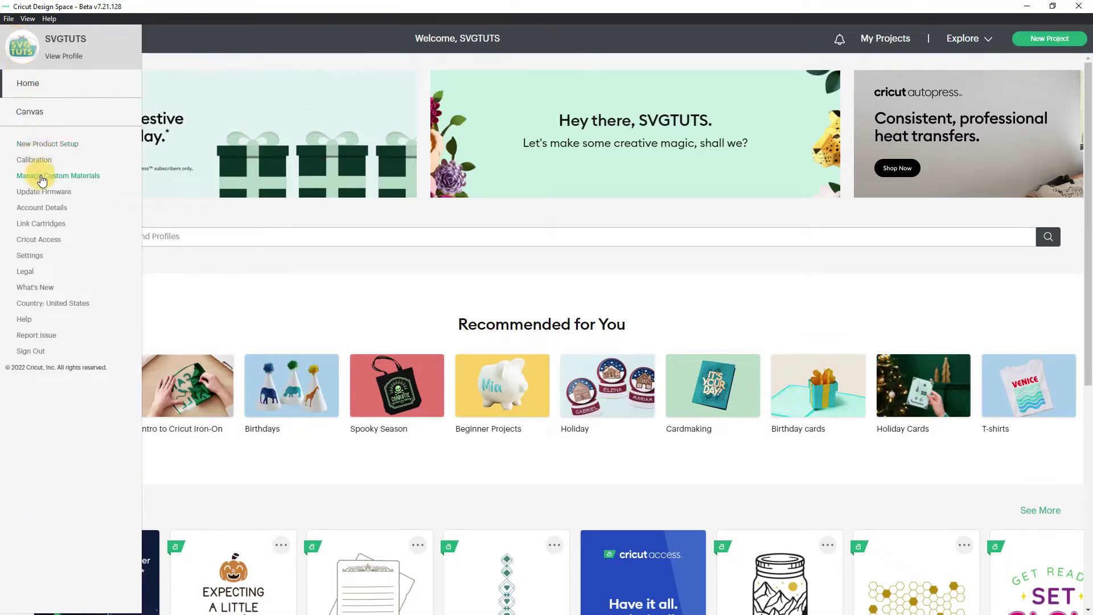
pyautogui.click(36, 286)
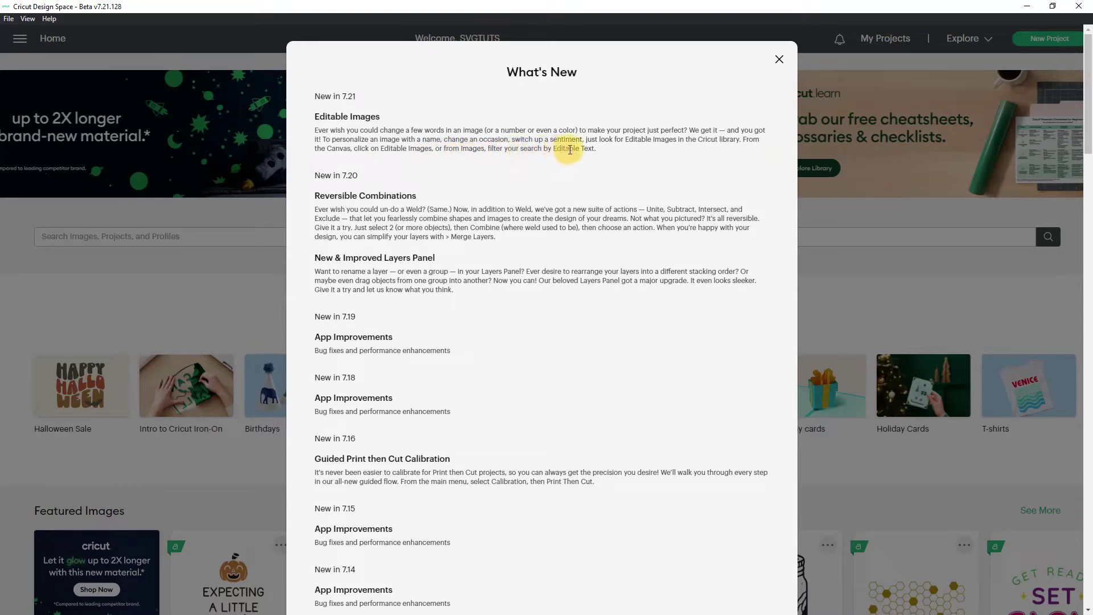
pyautogui.click(780, 61)
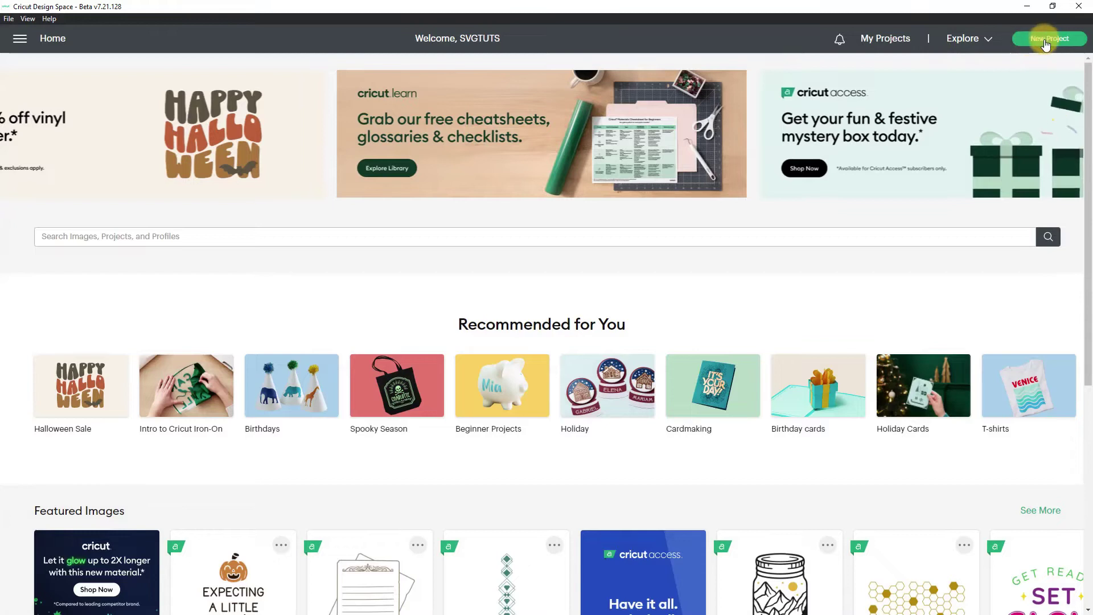
# Start a new project and narrow the All Editable Images library to its 6 free images.
pyautogui.click(1046, 41)
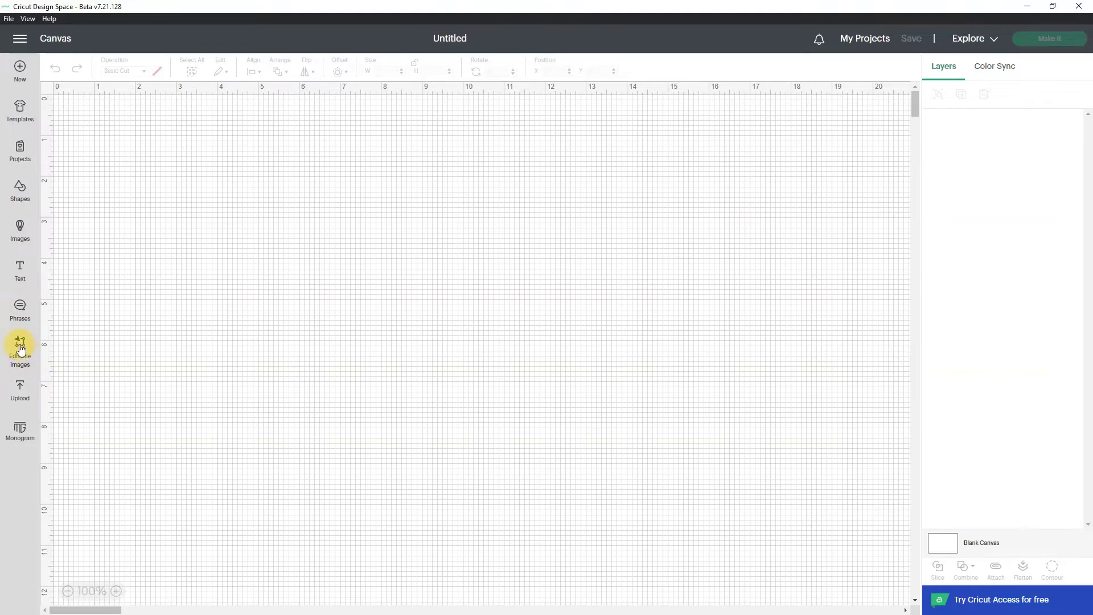
pyautogui.click(21, 349)
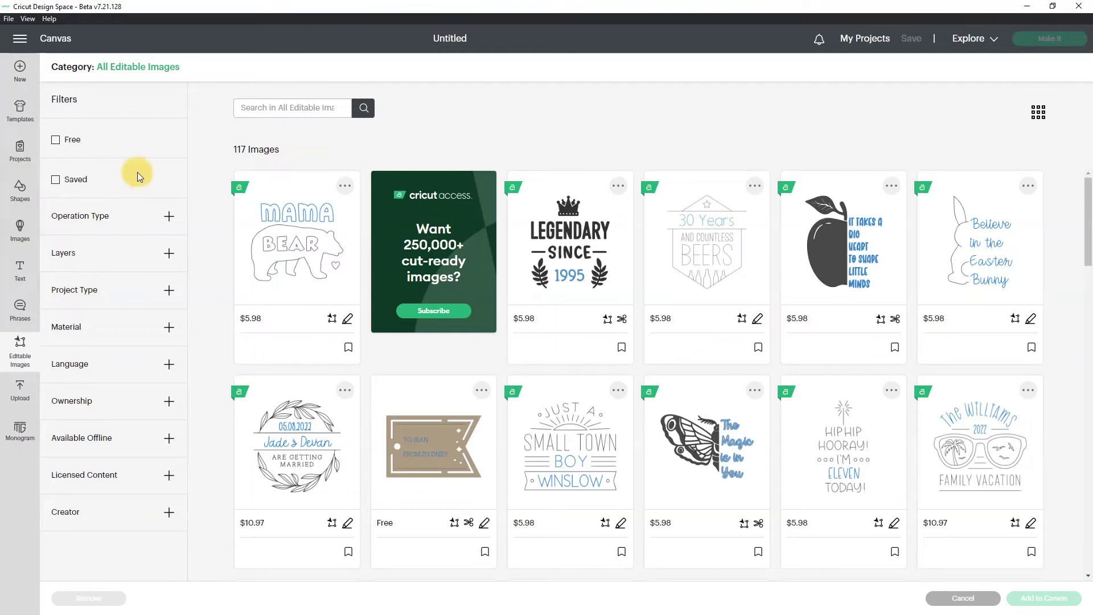
pyautogui.click(56, 141)
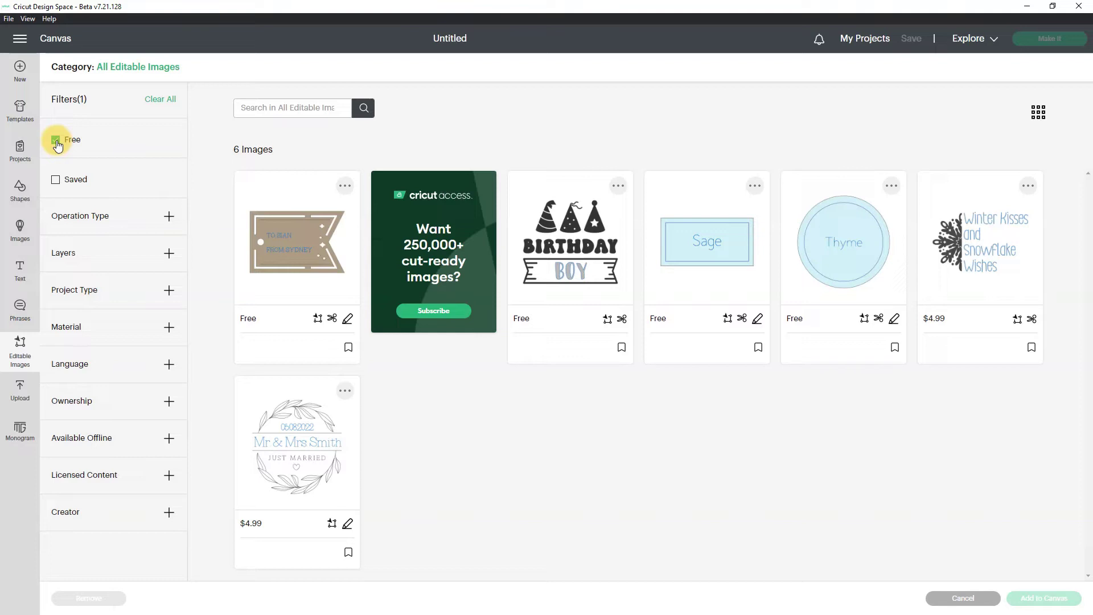
pyautogui.click(56, 140)
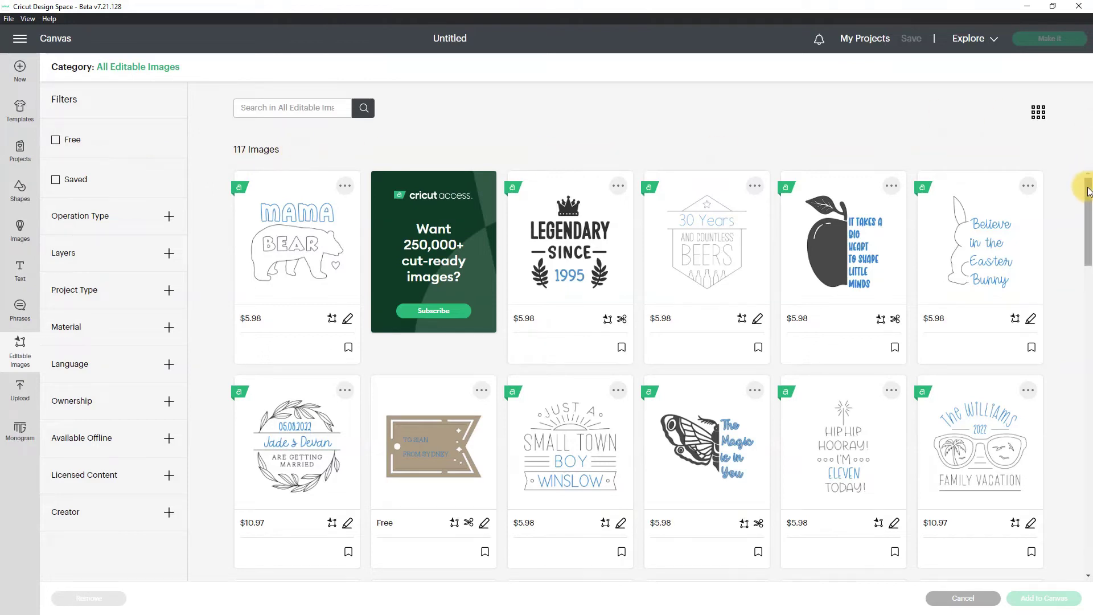
pyautogui.moveTo(1086, 183); pyautogui.dragTo(1088, 576)
pyautogui.scroll(-6, 1089, 576)
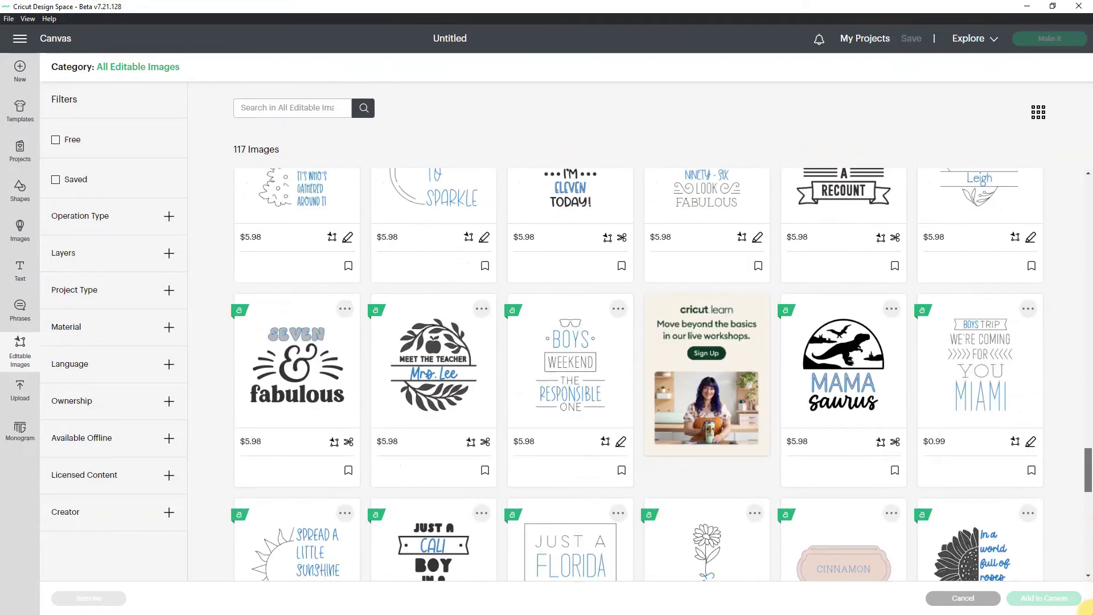
pyautogui.scroll(-5, 1089, 558)
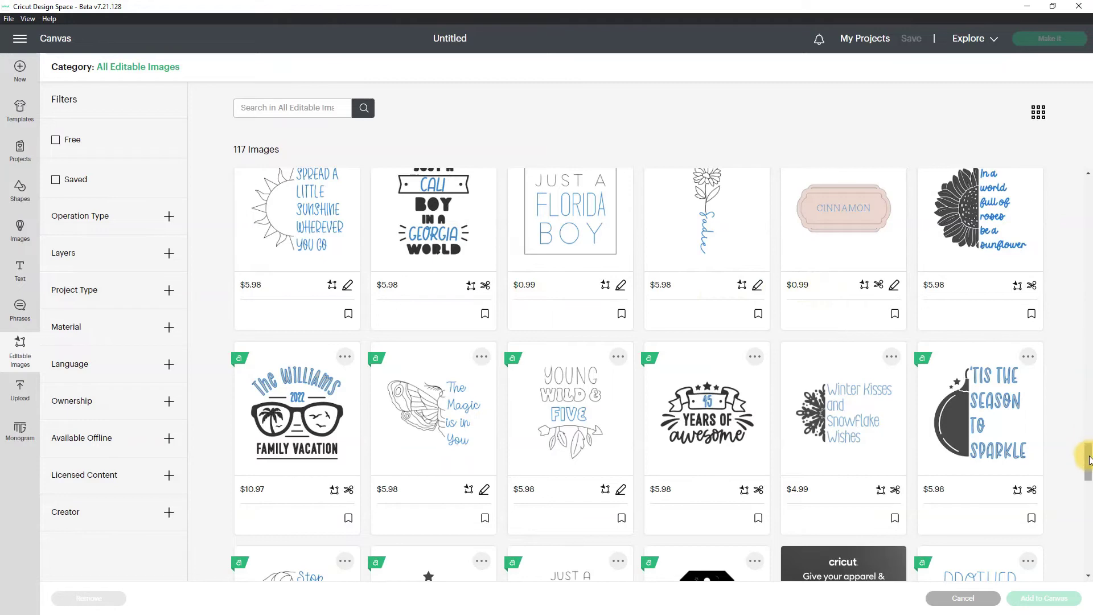
pyautogui.scroll(-3, 1088, 456)
pyautogui.scroll(-5, 1088, 483)
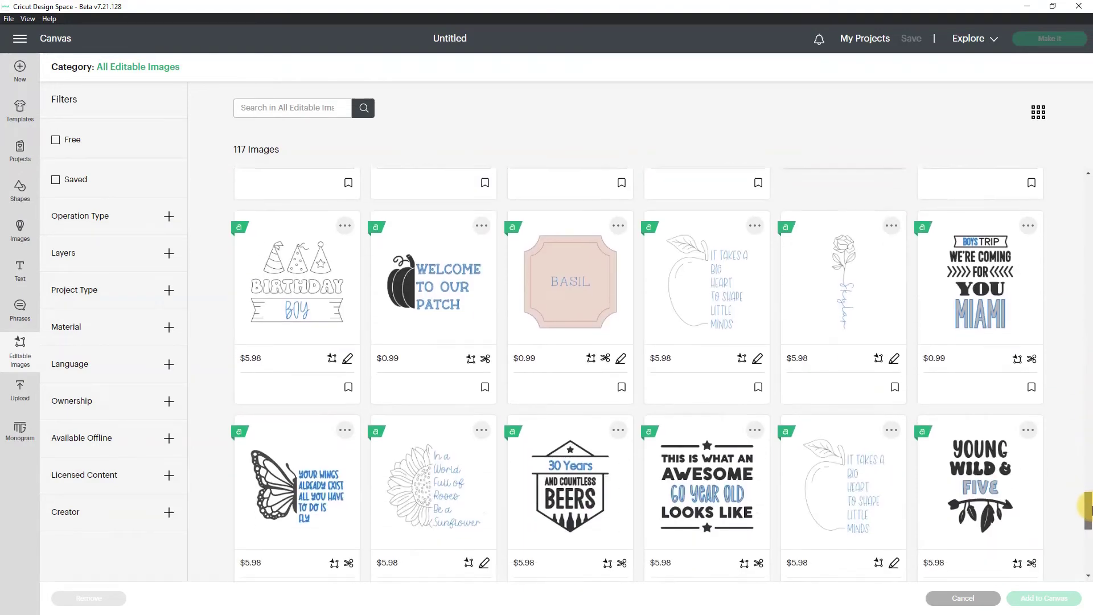
pyautogui.scroll(-15, 1088, 513)
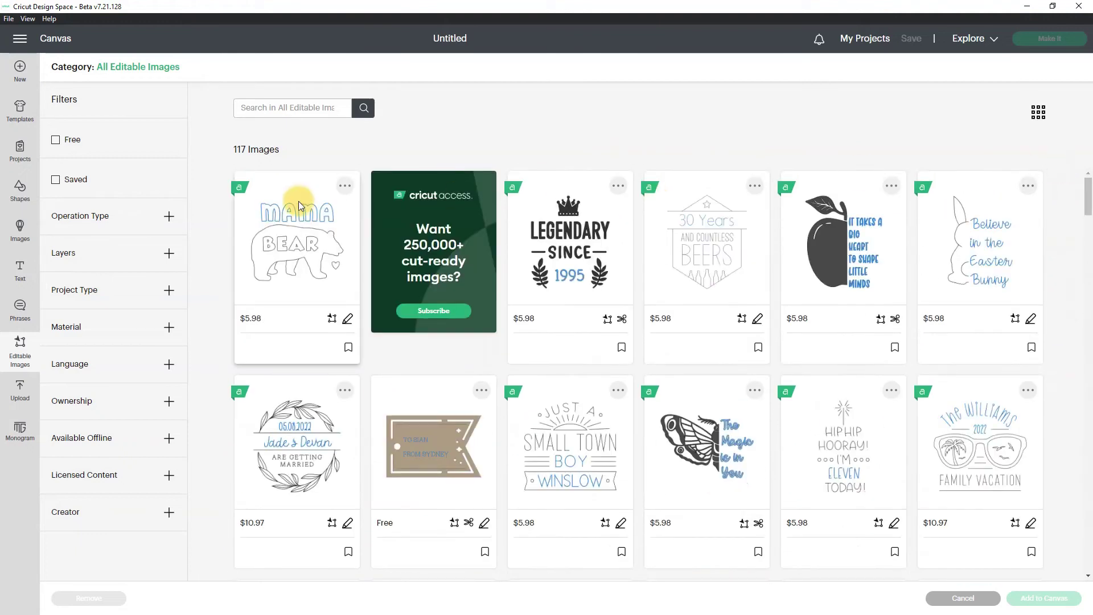
# Place the free Sparkles Tag reading TO SIAN / FROM SYDNEY on the canvas.
pyautogui.click(55, 141)
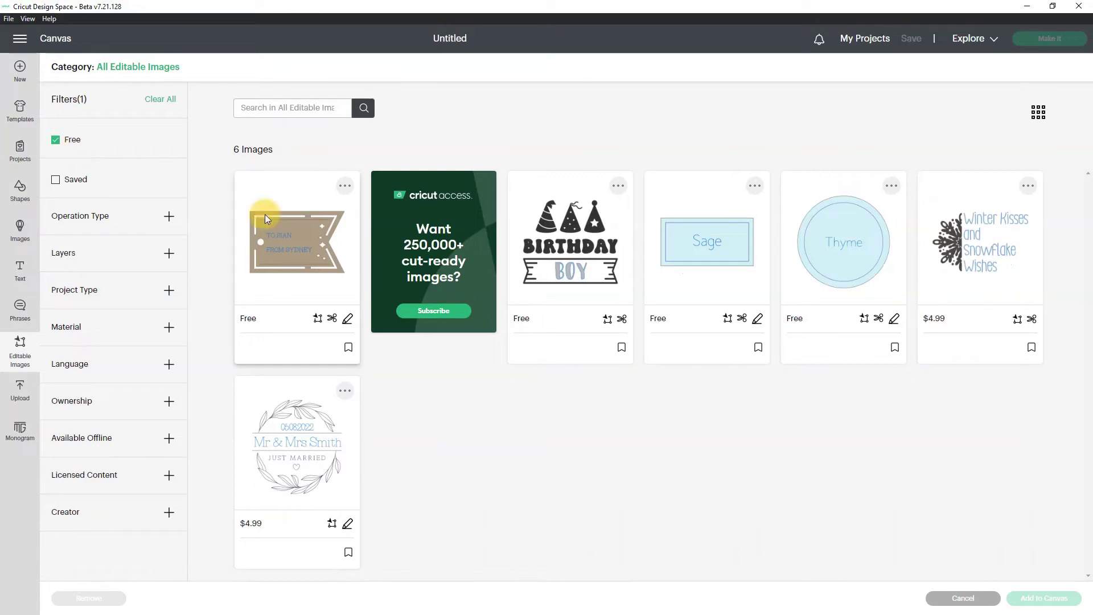
pyautogui.click(293, 251)
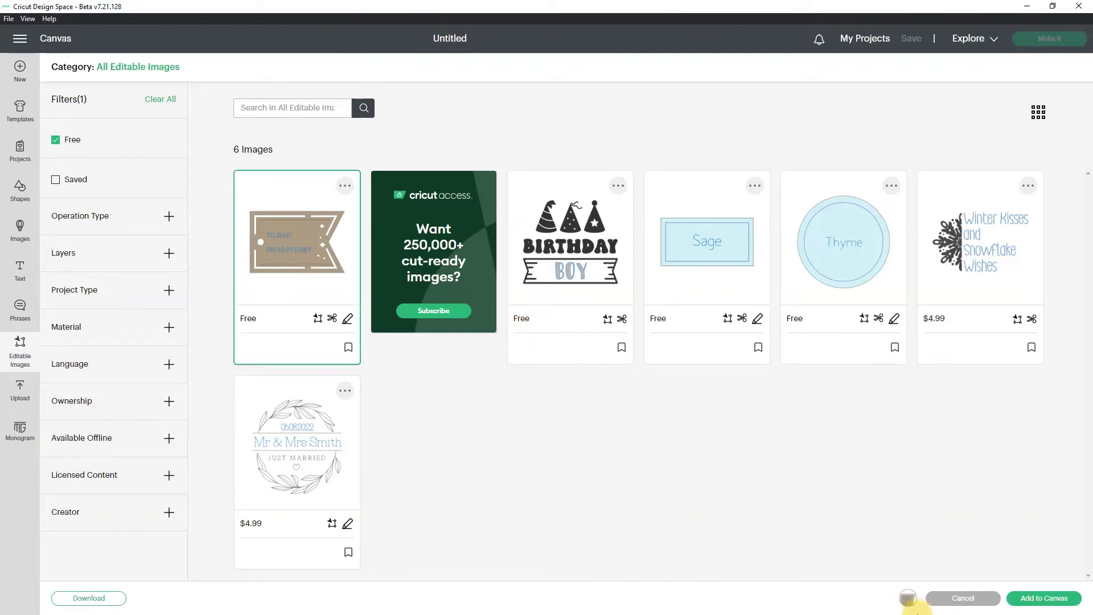
pyautogui.click(1042, 602)
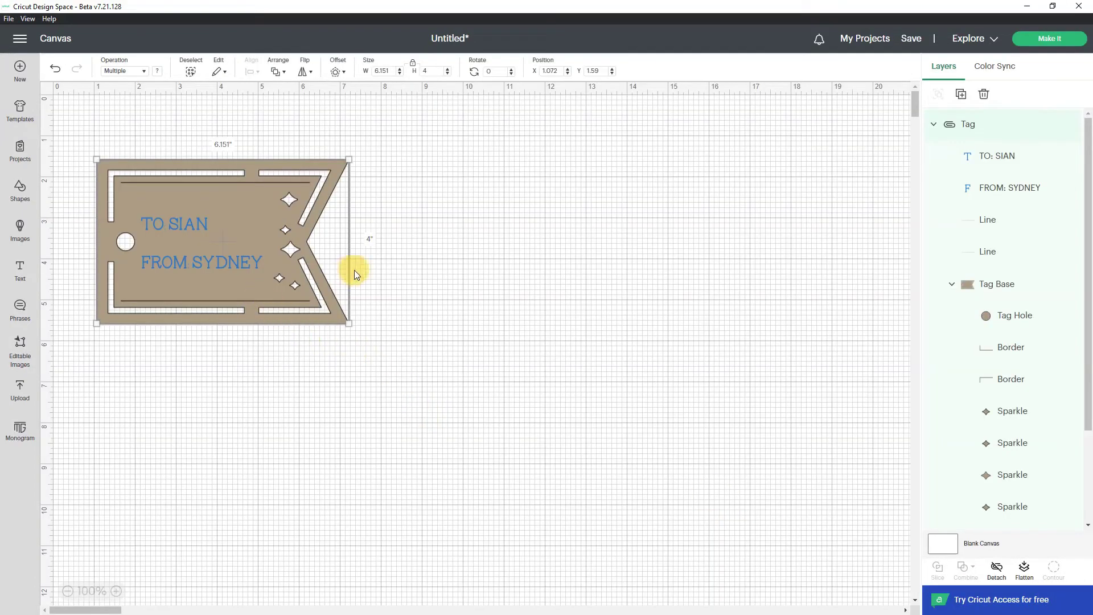
# Save the project with the title 'Birthday Tag'.
pyautogui.click(911, 41)
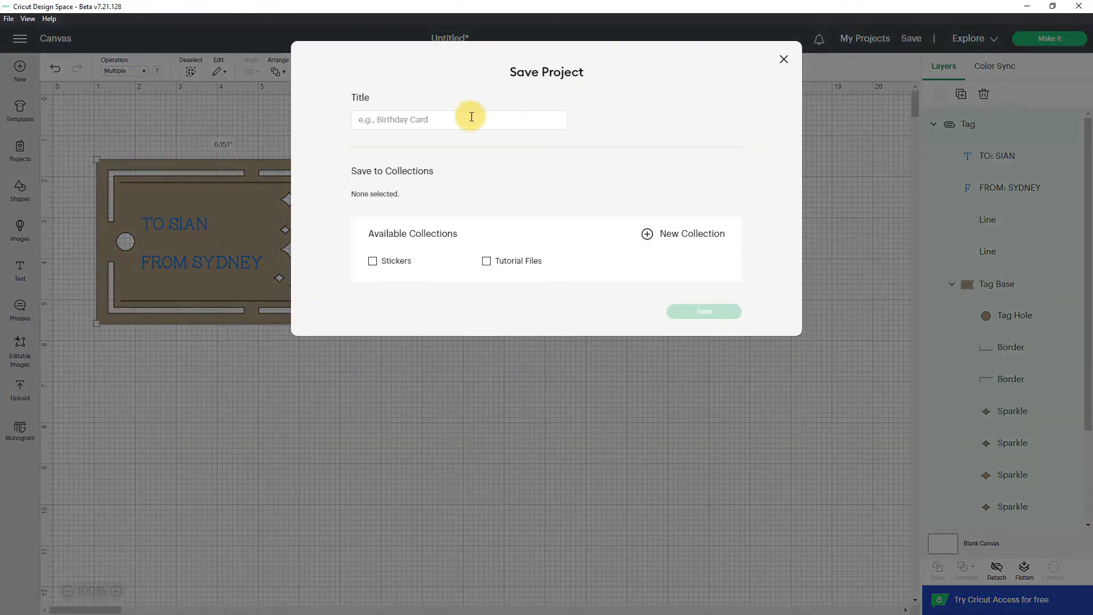
pyautogui.click(467, 119)
pyautogui.write('B')
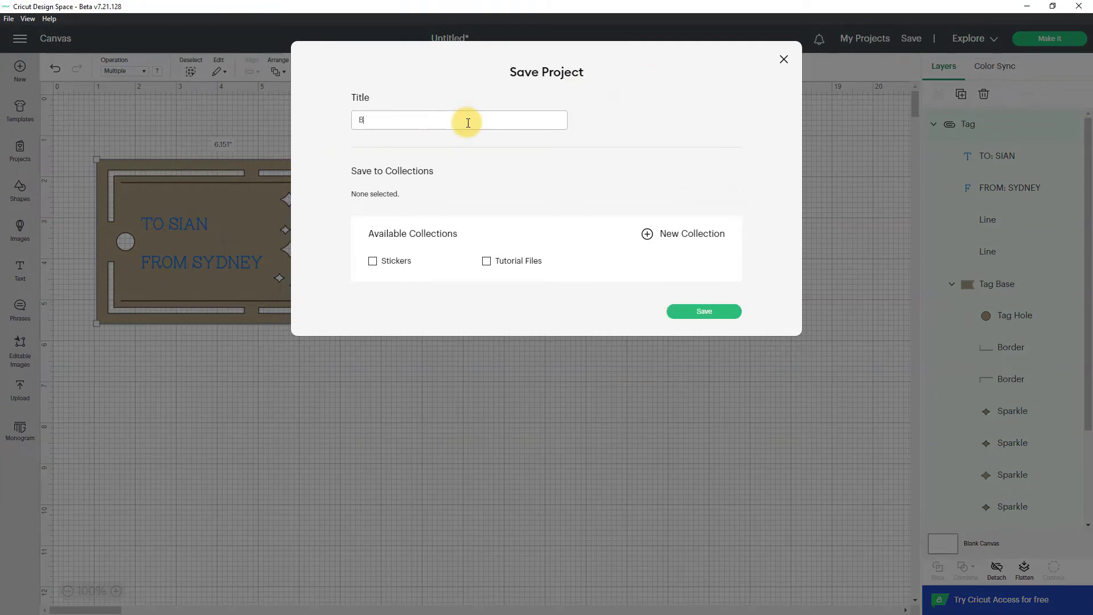
pyautogui.write('i')
pyautogui.write('rthday Tag')
pyautogui.press('Return')
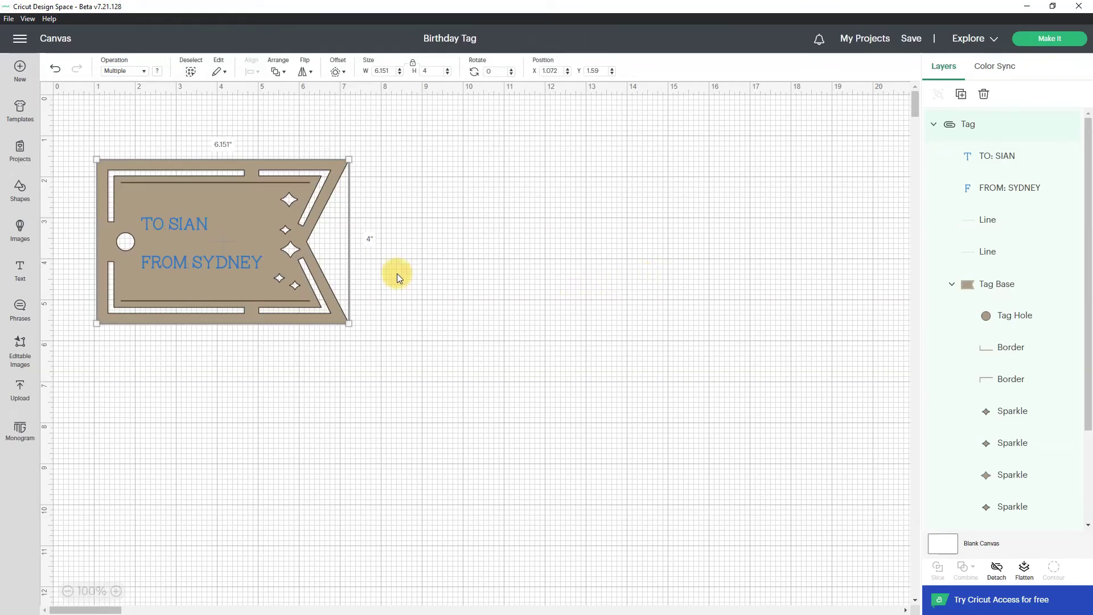
pyautogui.click(188, 226)
# Change the top line to 'TO:' followed by the new recipient's name.
pyautogui.moveTo(1087, 403); pyautogui.dragTo(1080, 317)
pyautogui.doubleClick(183, 224)
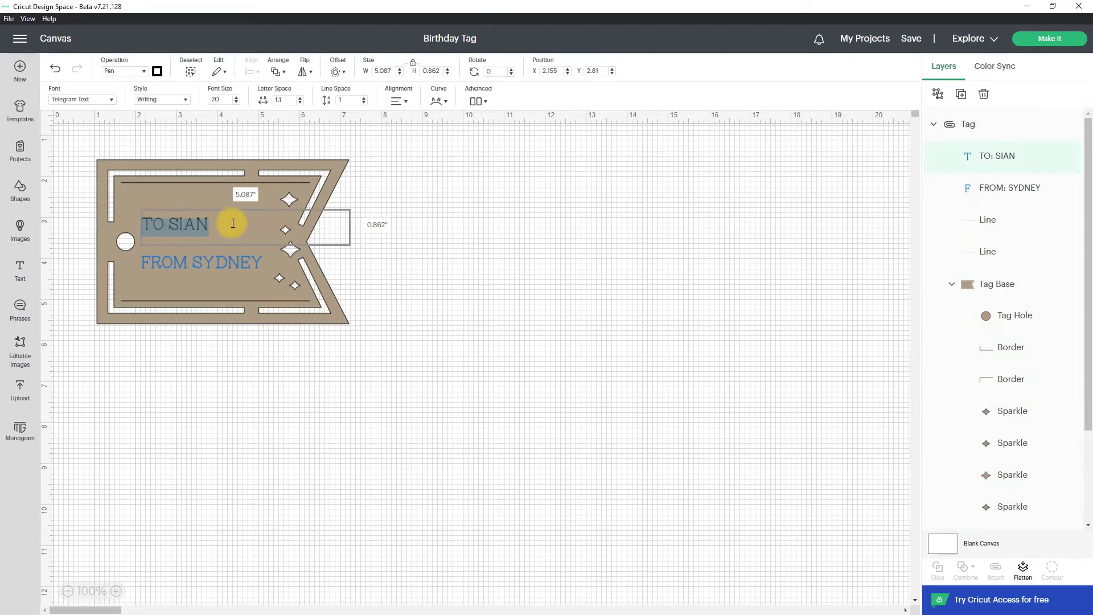
pyautogui.click(164, 222)
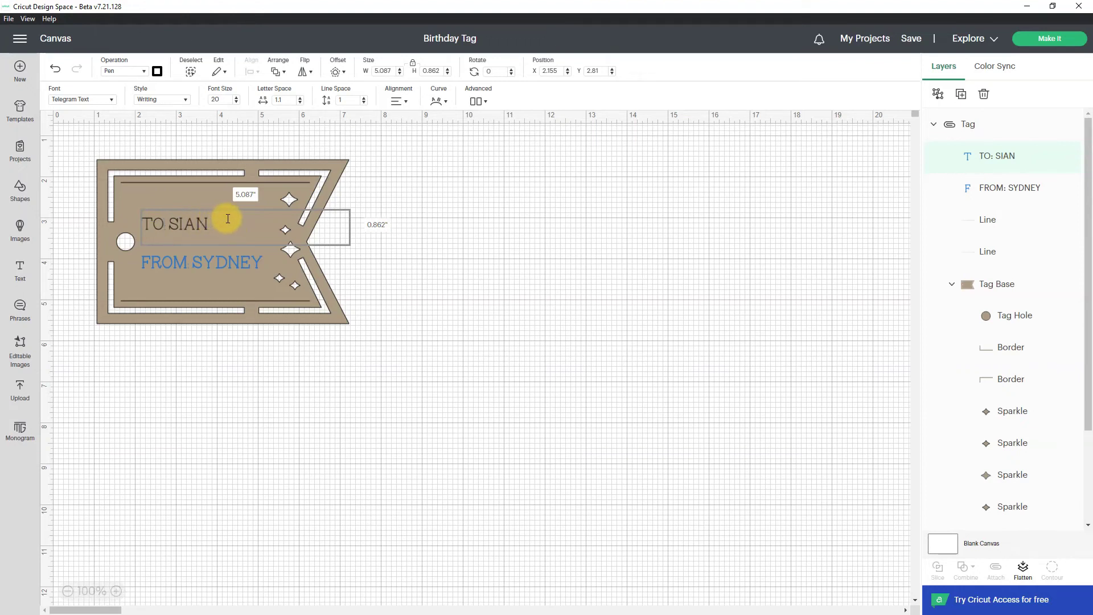
pyautogui.write(':')
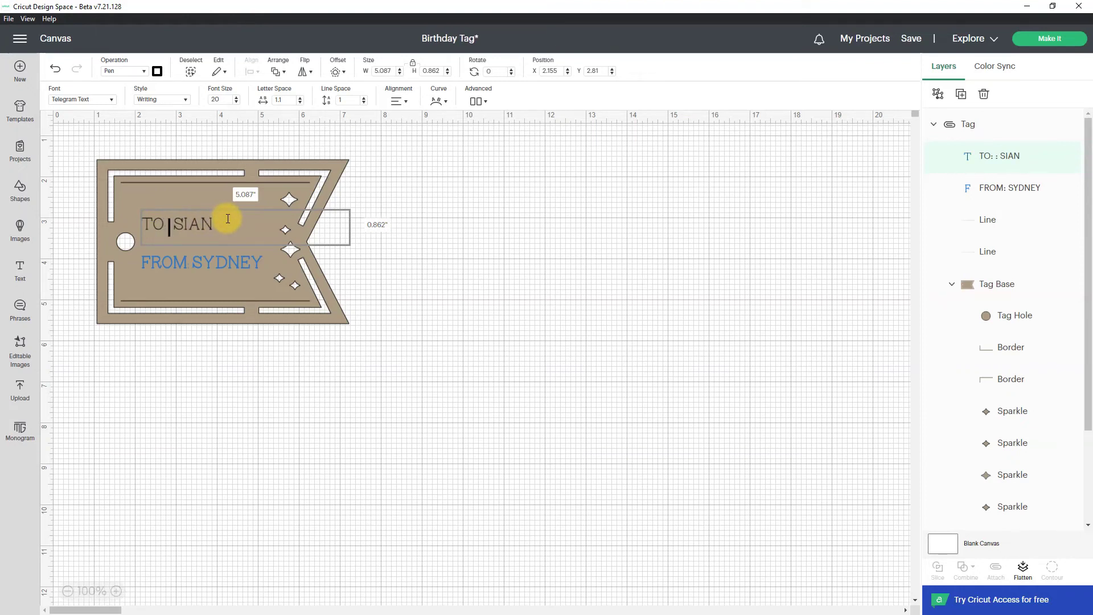
pyautogui.hotkey('shift', 'End')
pyautogui.write('Desiree')
# Change the bottom line to 'FROM:' followed by the new sender's name.
pyautogui.doubleClick(197, 264)
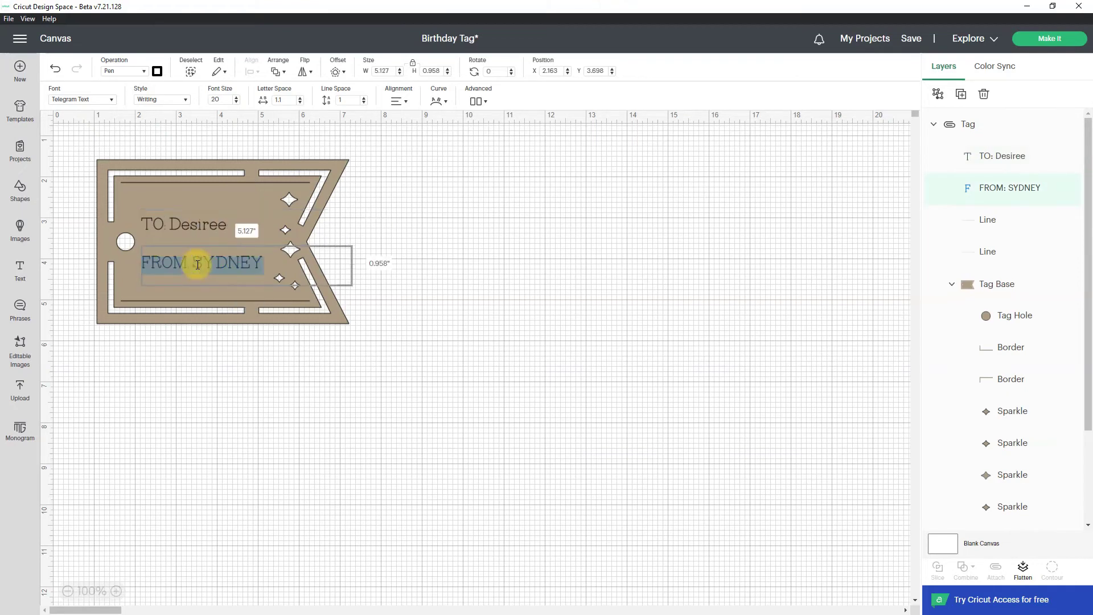
pyautogui.click(186, 262)
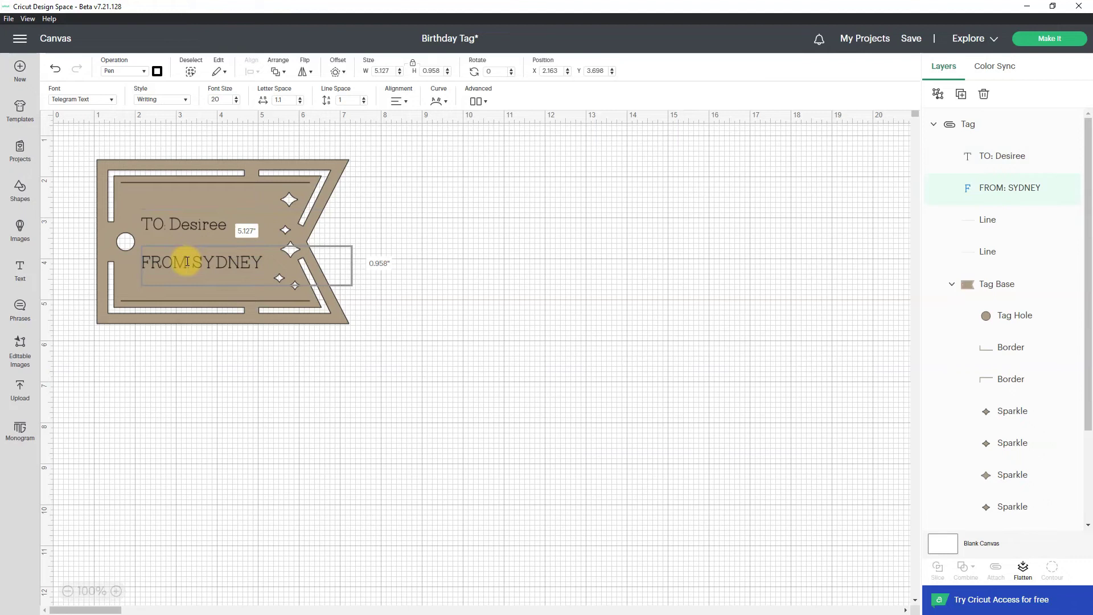
pyautogui.write(':')
pyautogui.doubleClick(206, 264)
pyautogui.write('Faydra')
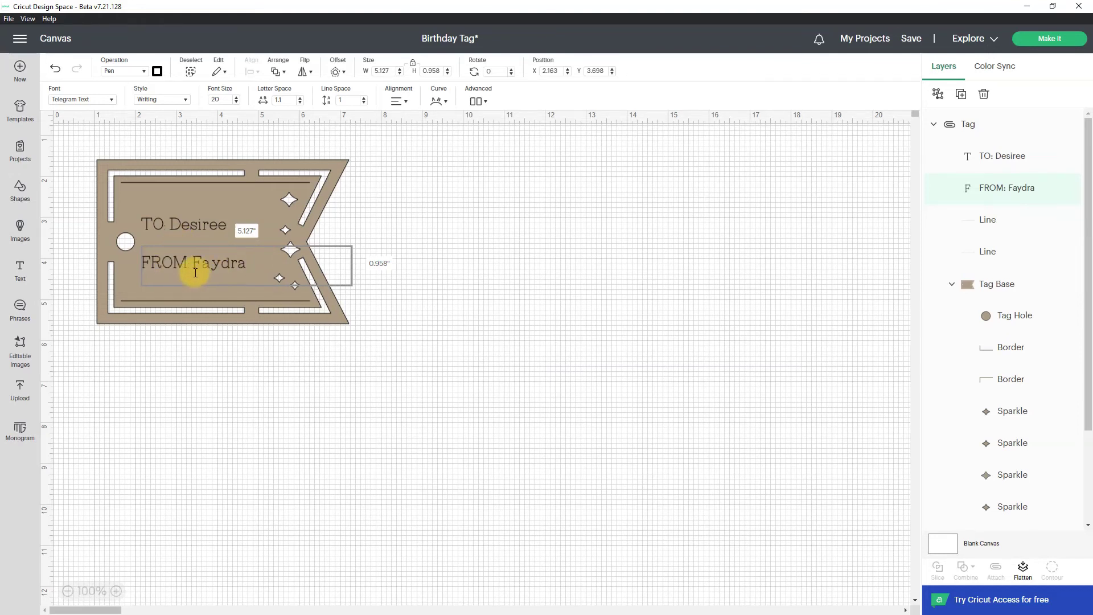
pyautogui.tripleClick(195, 273)
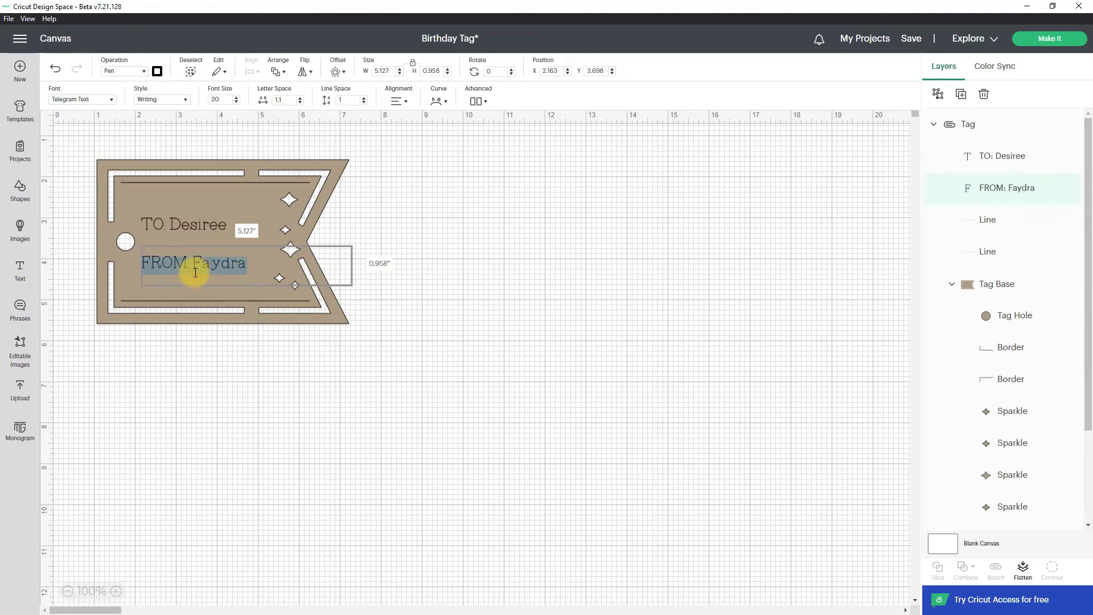
# Set the FROM line in High Tide, chosen from the uncheck-Kerned, Free-filtered font list.
pyautogui.click(111, 100)
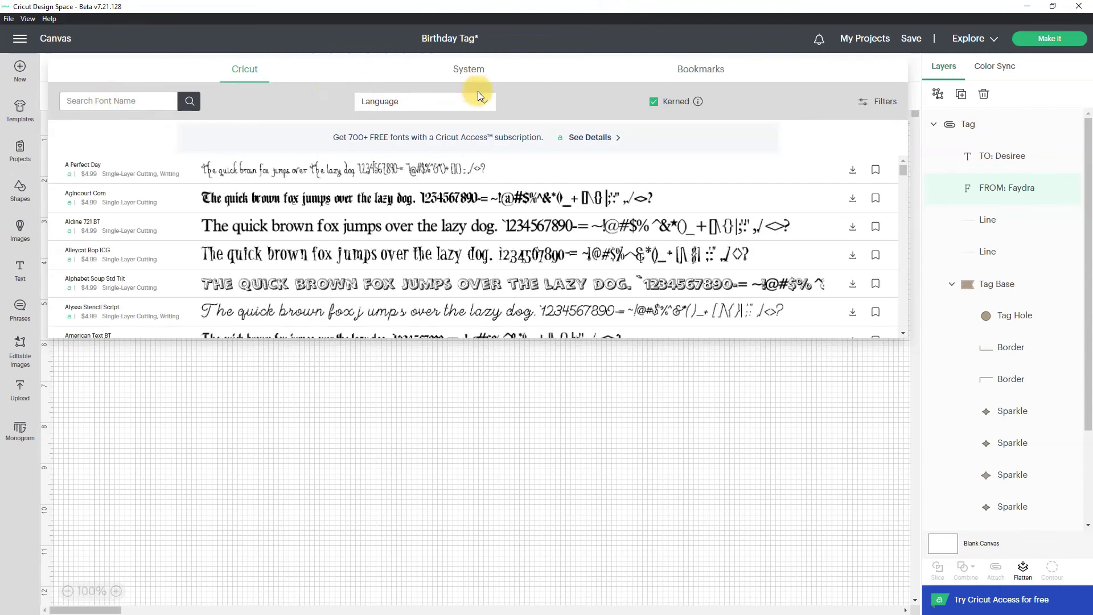
pyautogui.click(652, 104)
pyautogui.click(881, 103)
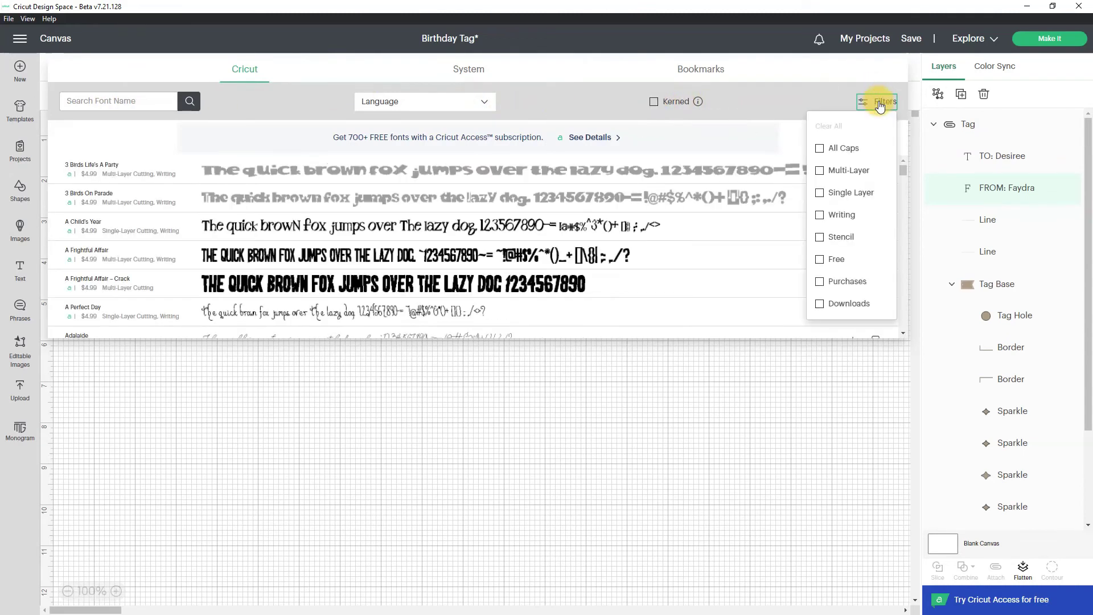
pyautogui.click(819, 261)
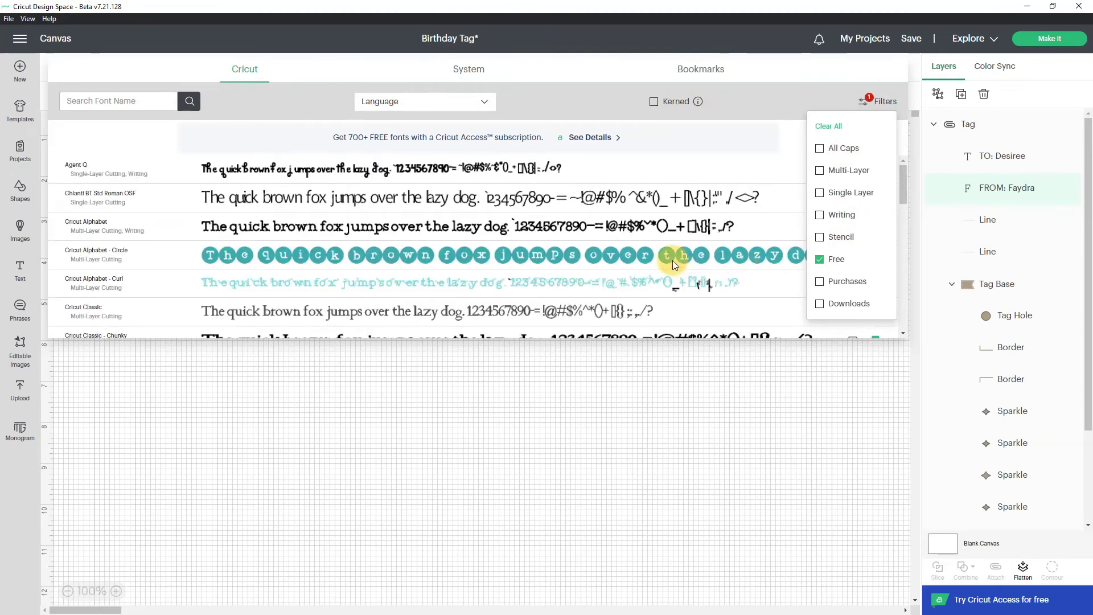
pyautogui.click(733, 165)
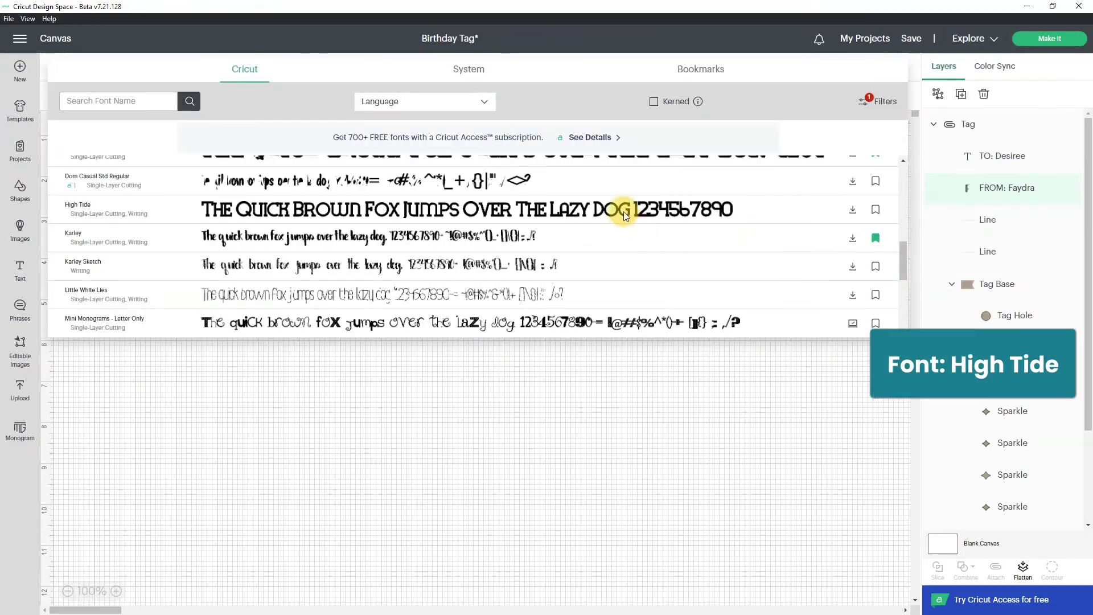
pyautogui.click(623, 211)
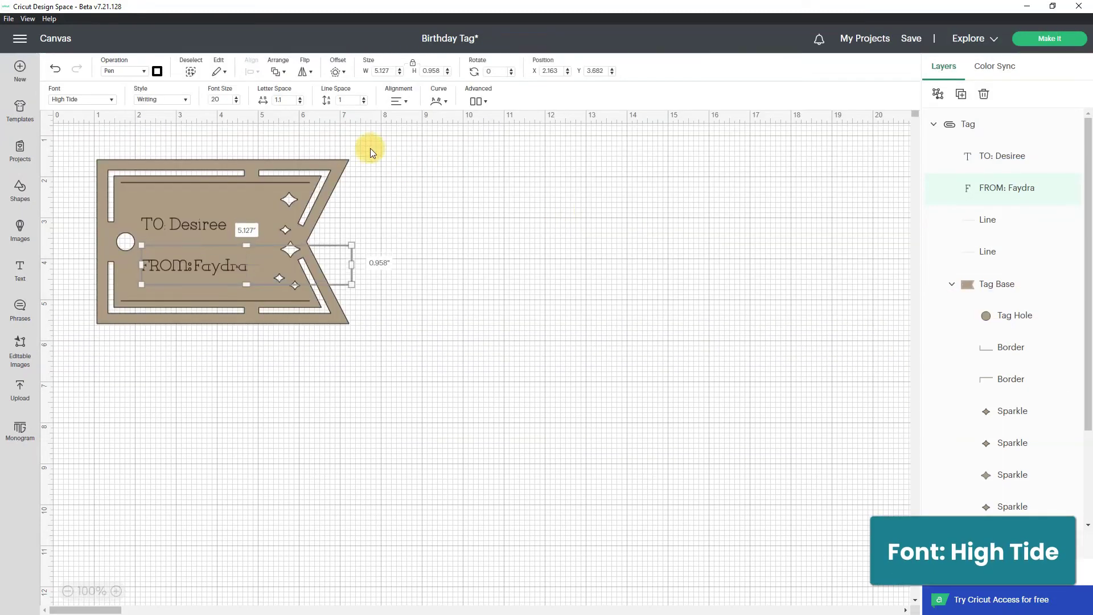
# Raise the FROM line's font size to 25.
pyautogui.click(237, 98)
pyautogui.click(237, 98)
pyautogui.click(238, 98)
pyautogui.click(237, 98)
pyautogui.click(237, 98)
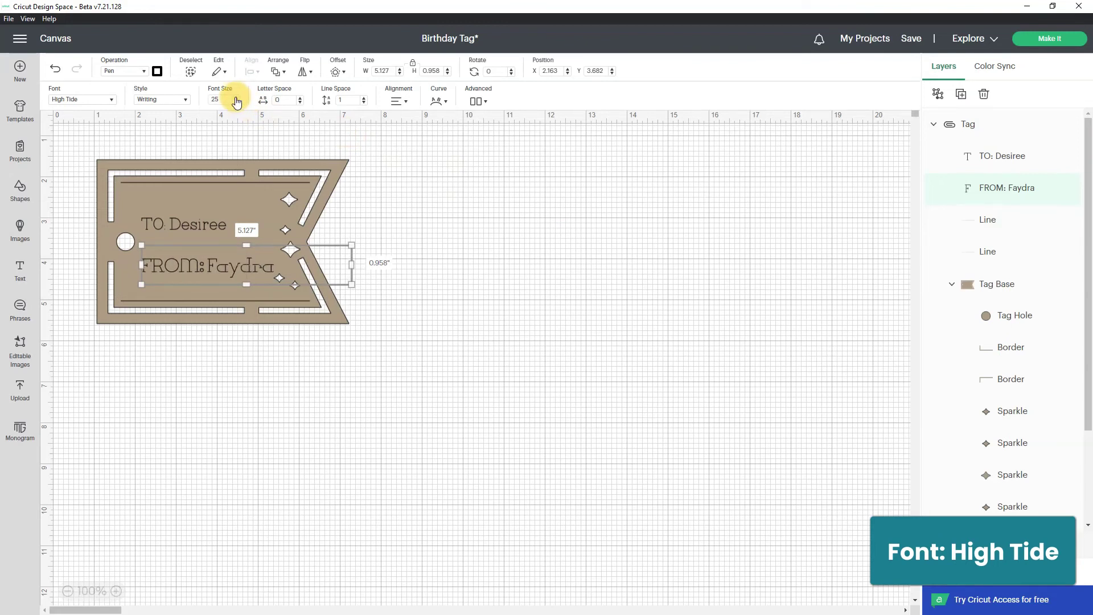
# Set the TO line's font size to 30.
pyautogui.click(199, 227)
pyautogui.click(210, 262)
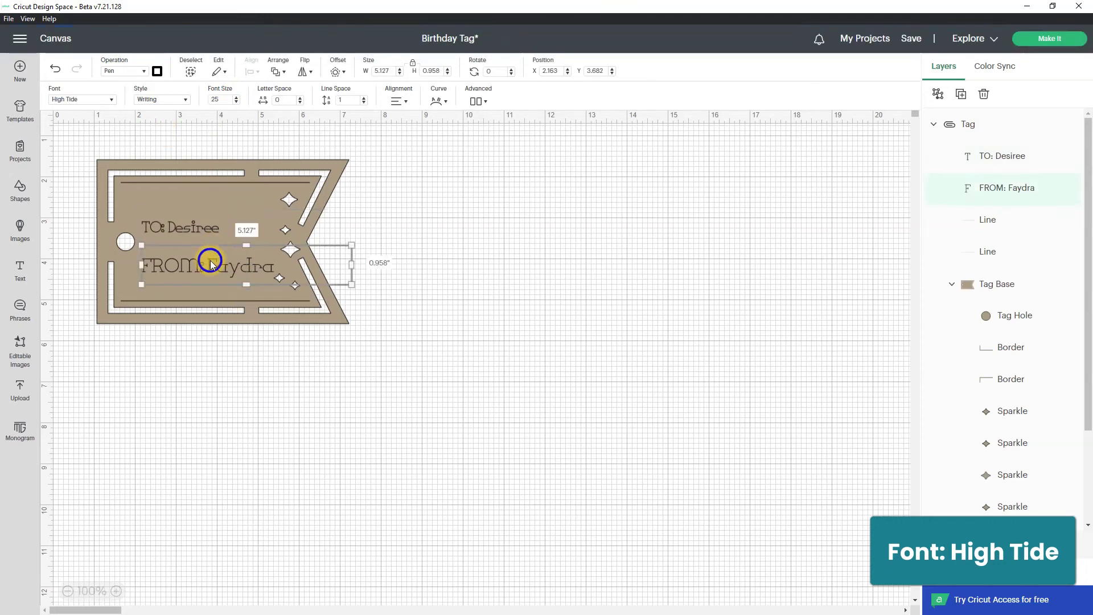
pyautogui.click(208, 231)
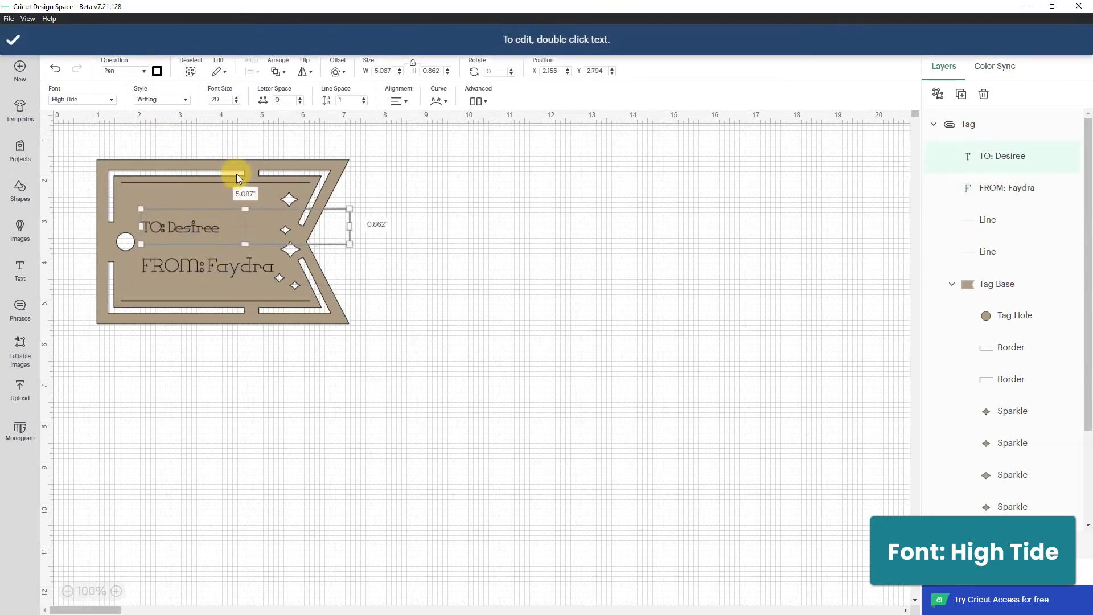
pyautogui.doubleClick(214, 99)
pyautogui.write('30')
pyautogui.press('Return')
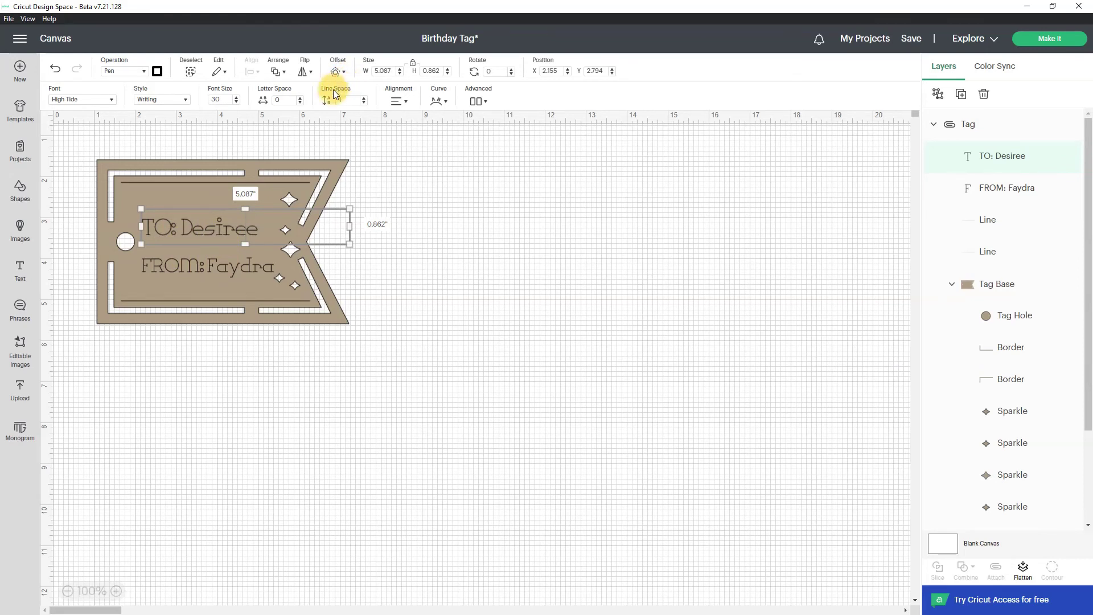
# Colour the tag base shape orange.
pyautogui.click(336, 166)
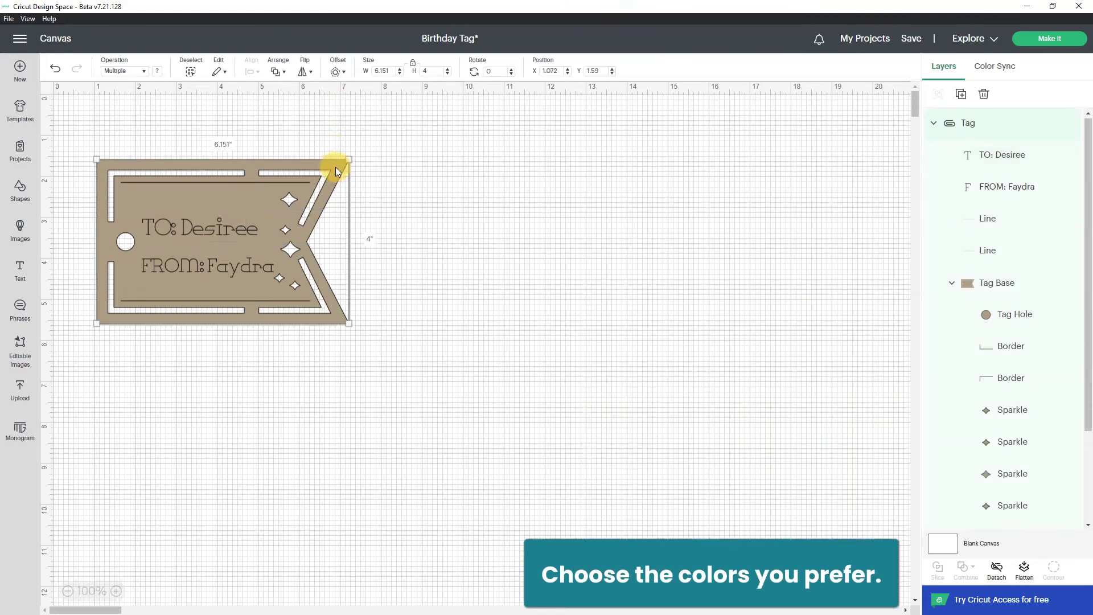
pyautogui.click(335, 166)
pyautogui.click(156, 74)
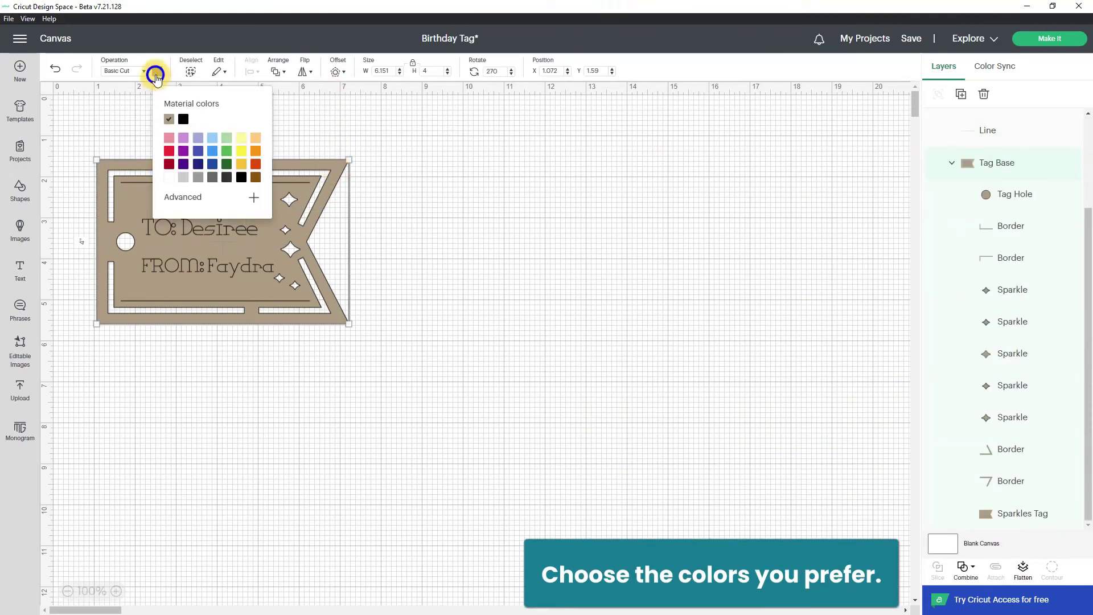
pyautogui.click(256, 150)
# Set the tag's line pen colour to yellow and select the recoloured tag.
pyautogui.click(242, 182)
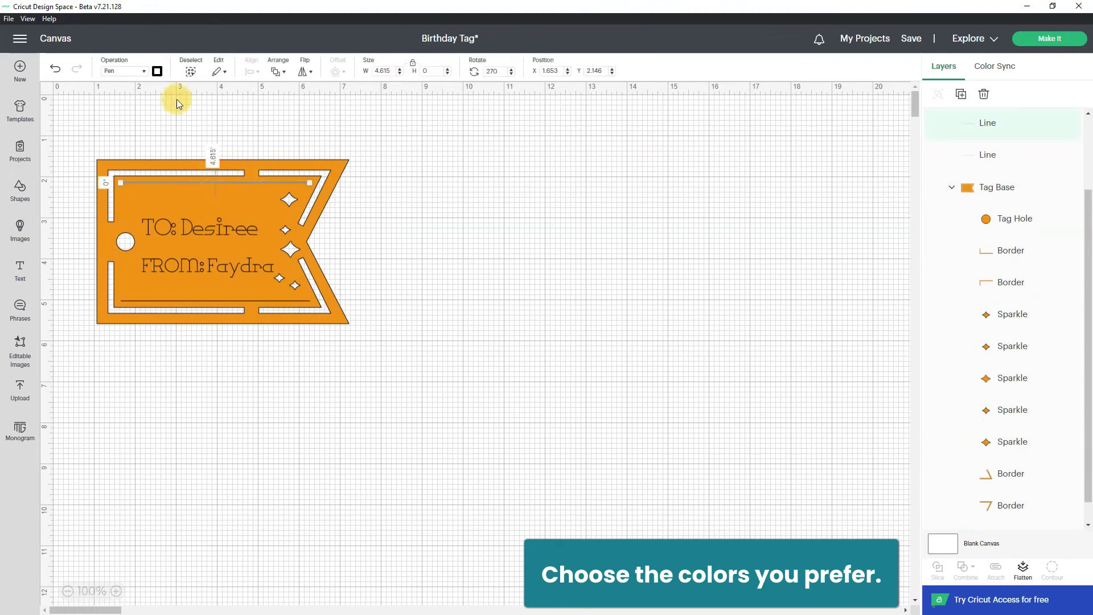
pyautogui.click(157, 72)
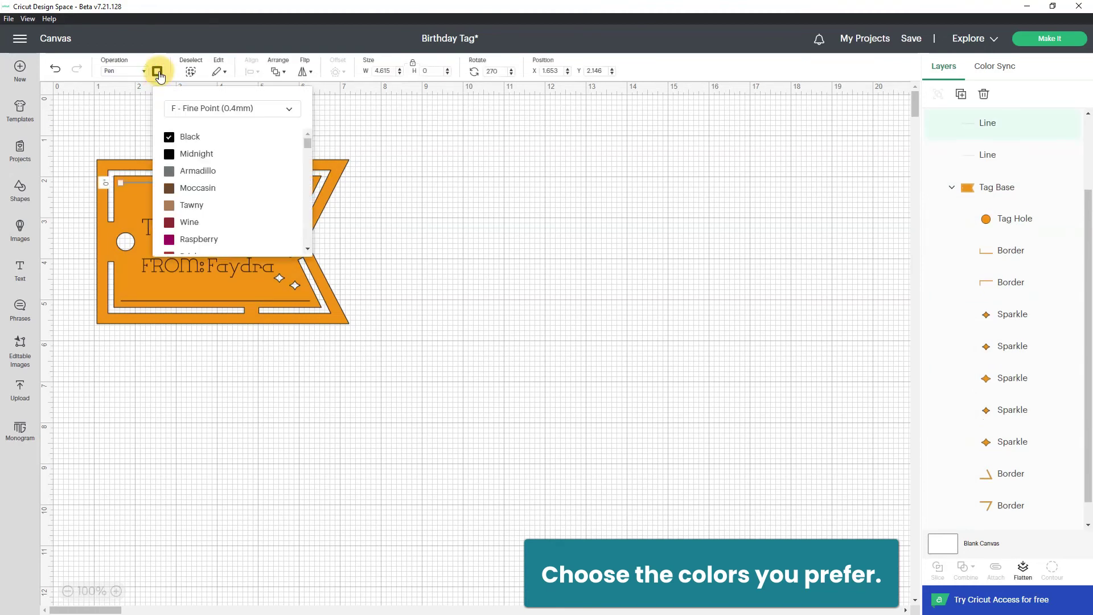
pyautogui.moveTo(307, 139); pyautogui.dragTo(306, 151)
pyautogui.click(244, 205)
pyautogui.click(242, 299)
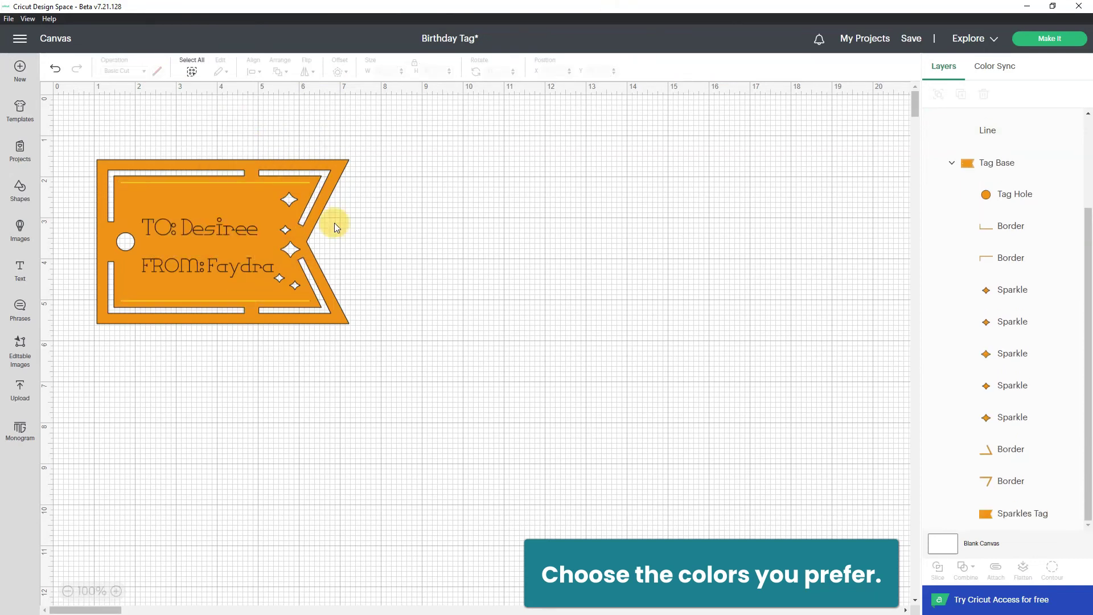
pyautogui.click(341, 262)
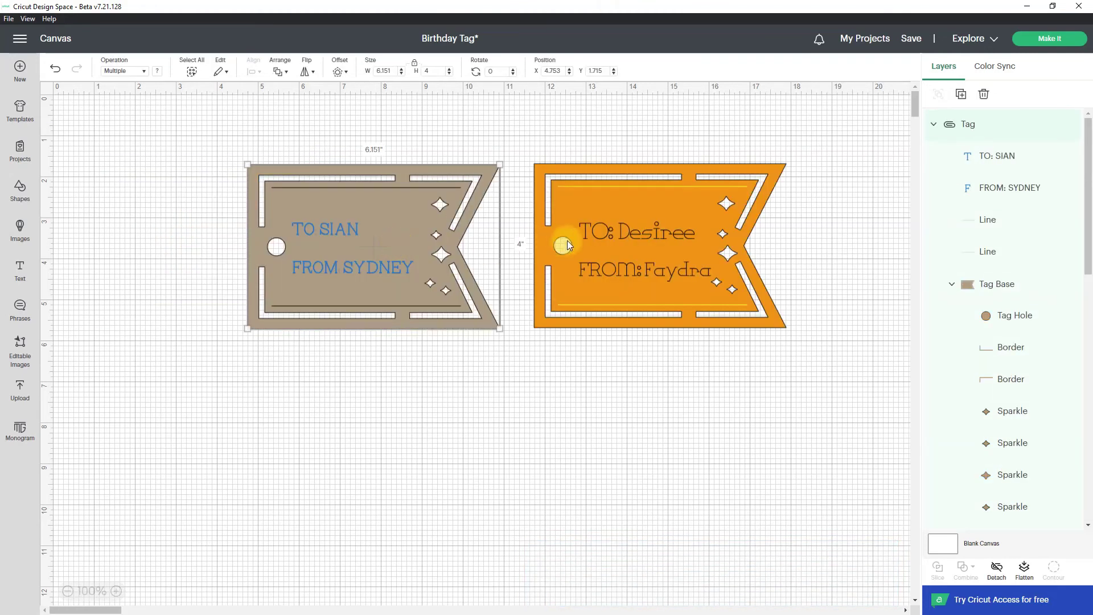
# Select the orange customised tag to the right of the original tag.
pyautogui.click(567, 245)
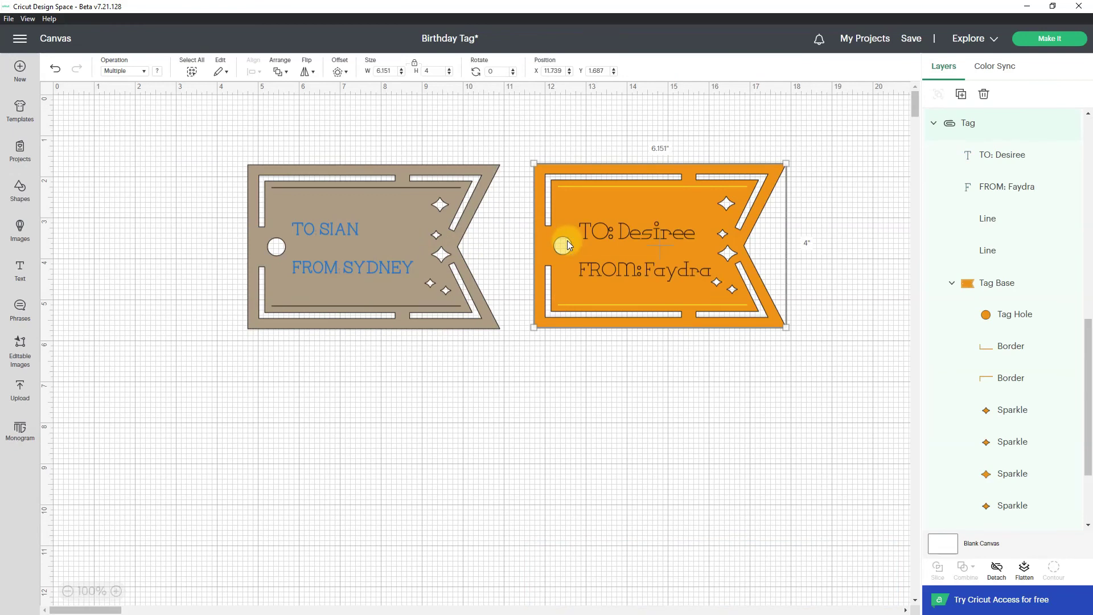